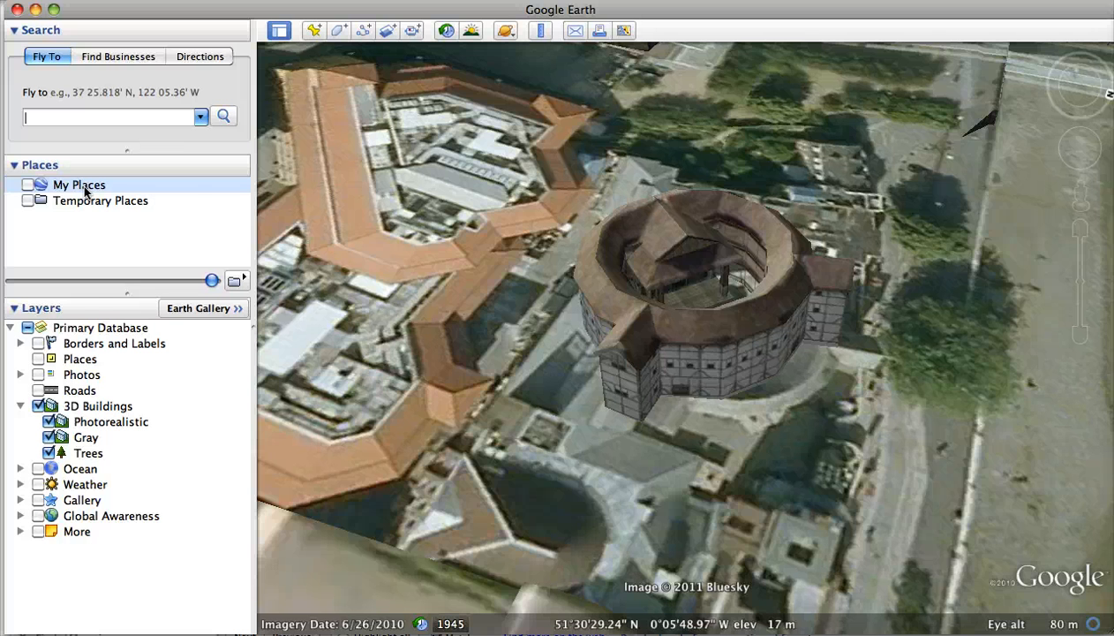
Step: Create a folder named Shakespeare Lesson inside My Places
right_click(86, 189)
mouse_move(124, 204)
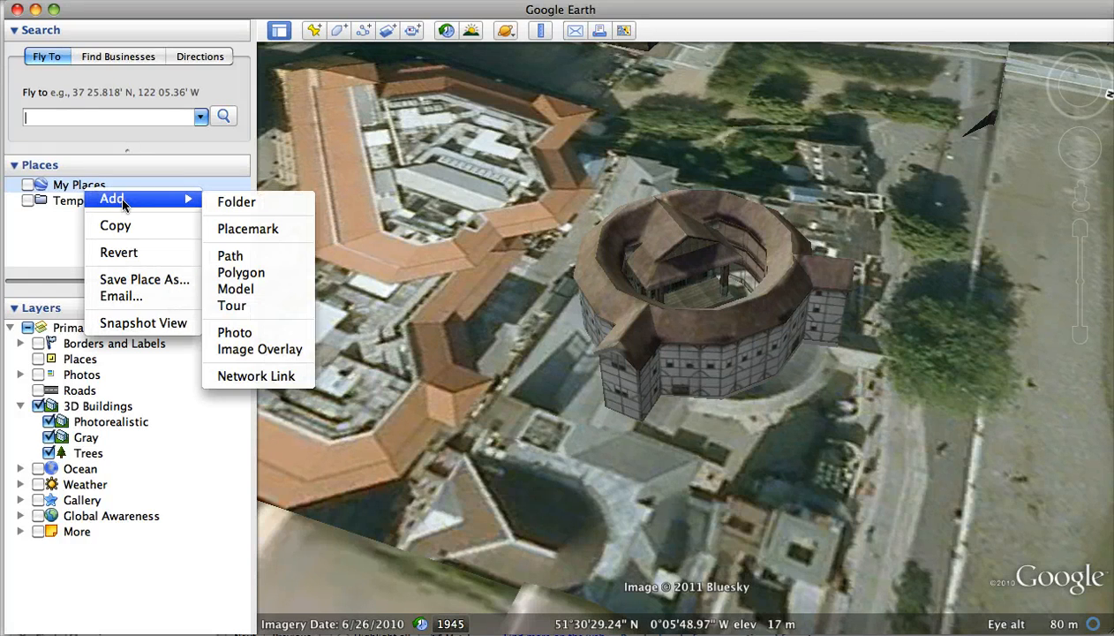
left_click(244, 206)
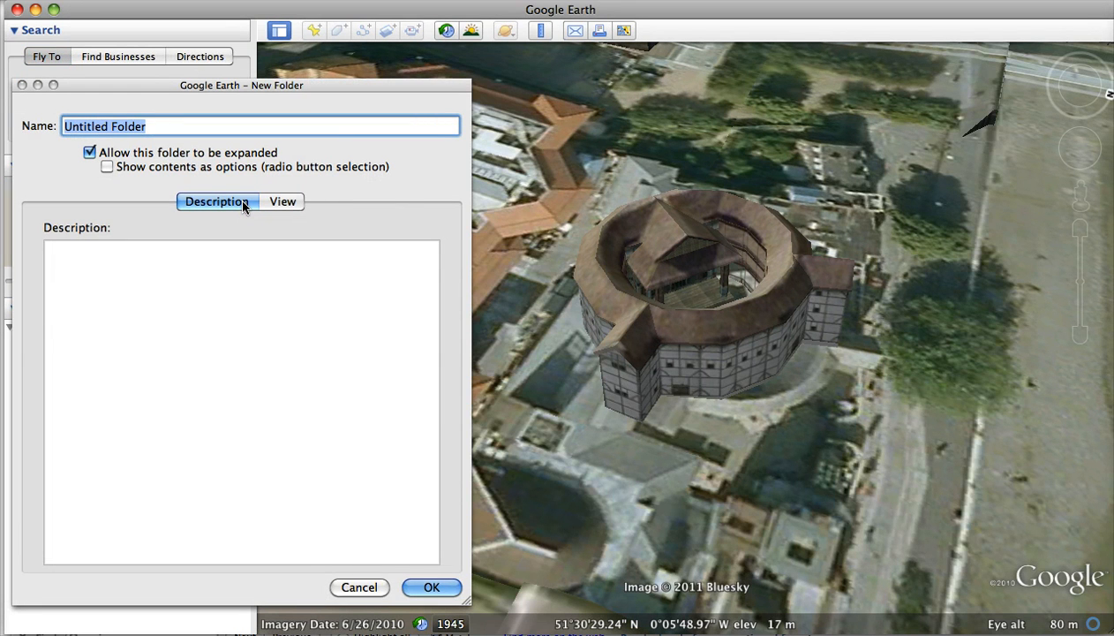
type("Shake")
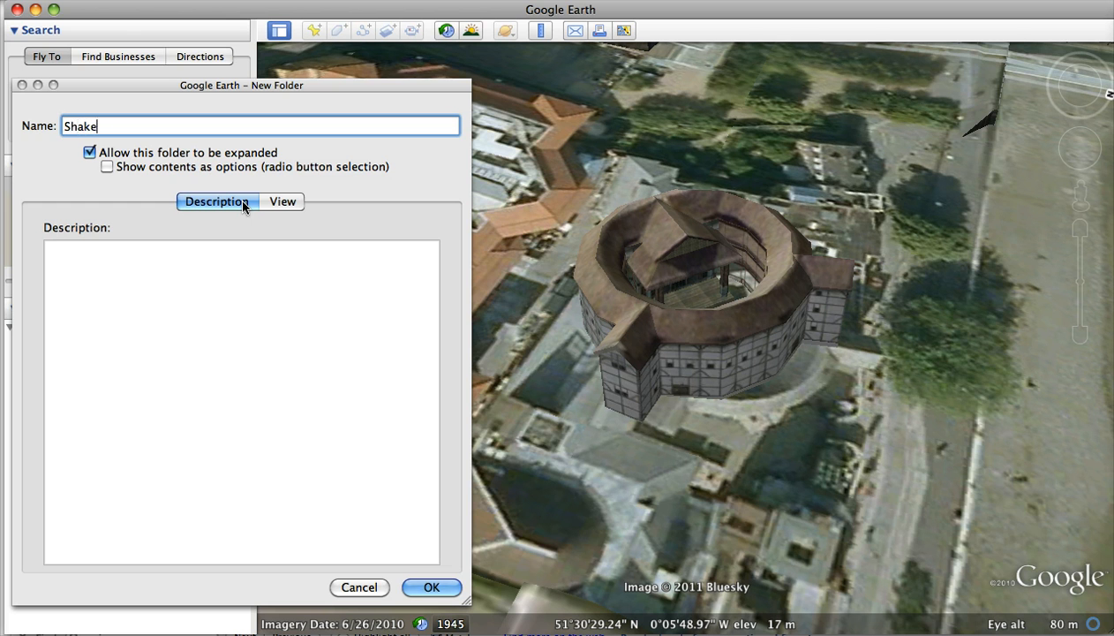
type("speare Lesson")
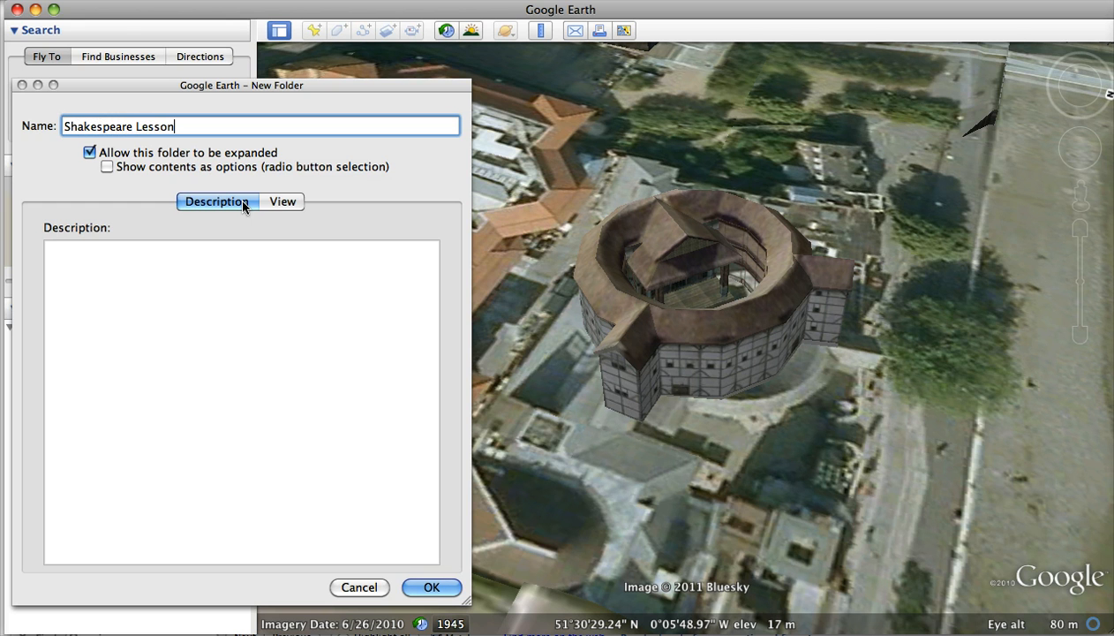
left_click(431, 587)
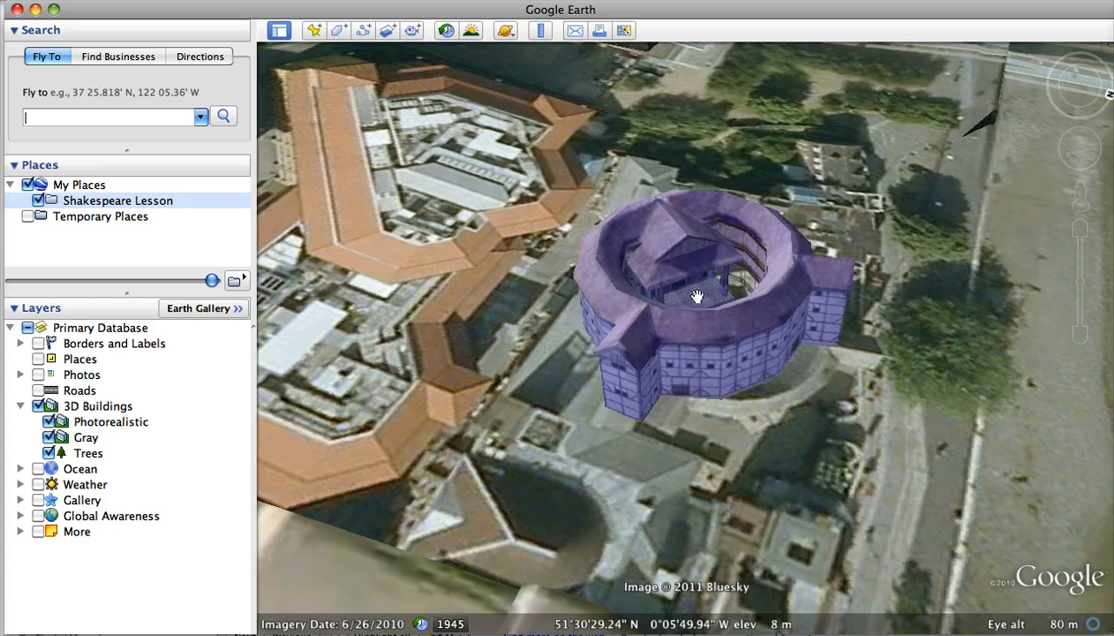
Step: Check the Globe Theater model's information balloon, close it, and zoom inside the theatre to a ground-level view of the stage
left_click(740, 312)
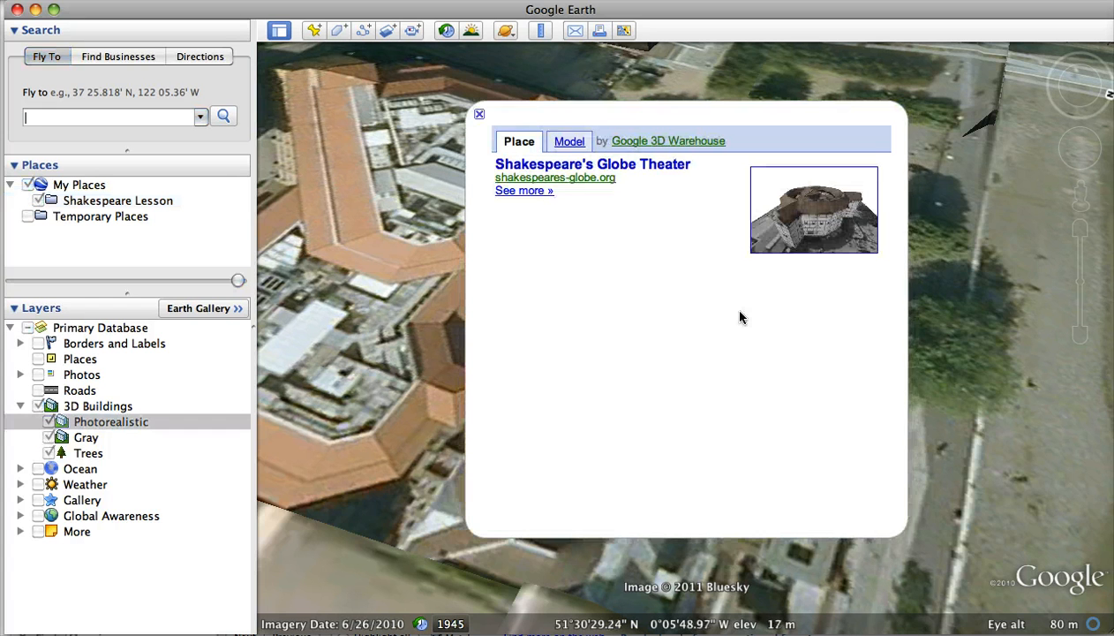
left_click(480, 117)
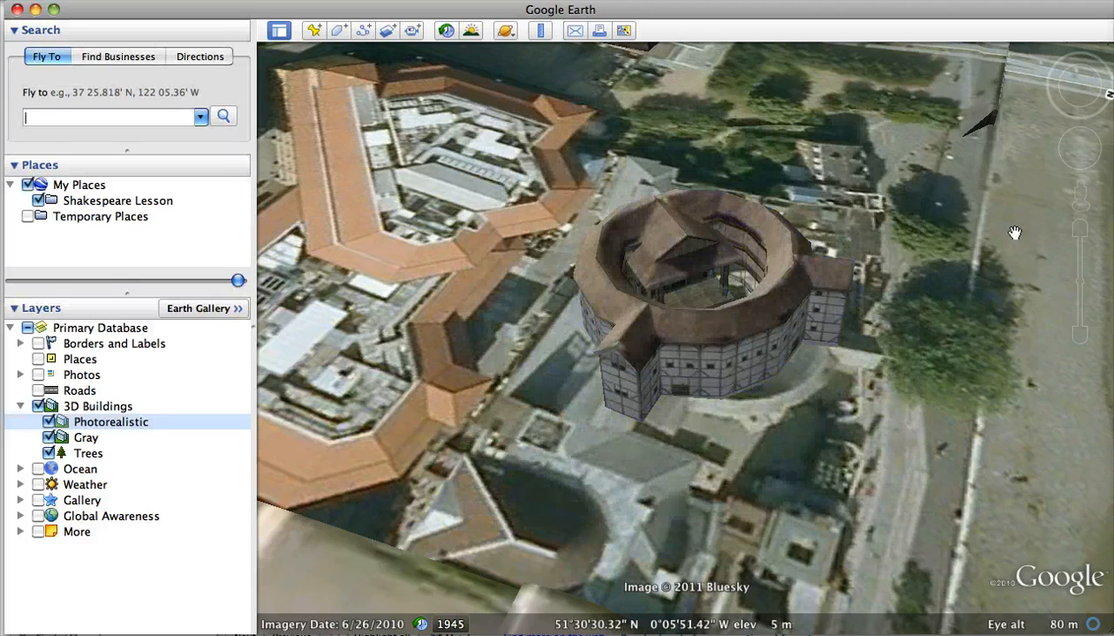
left_click(1080, 229)
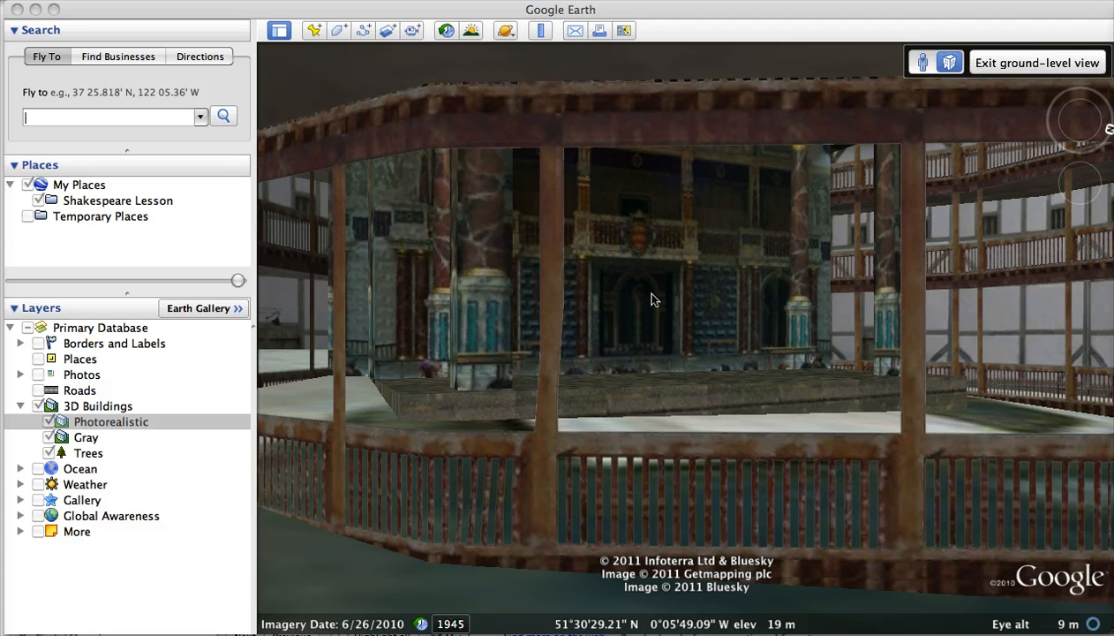
Step: Add a placemark named Globe Theatre at the current view of the stage
left_click(314, 31)
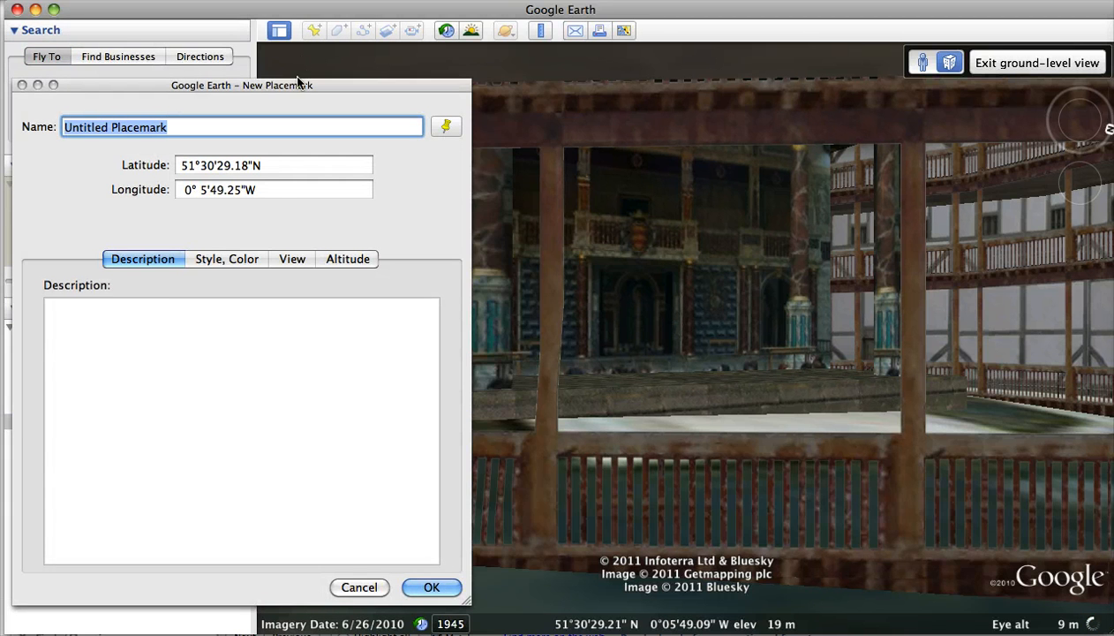
left_click_drag(297, 85, 455, 70)
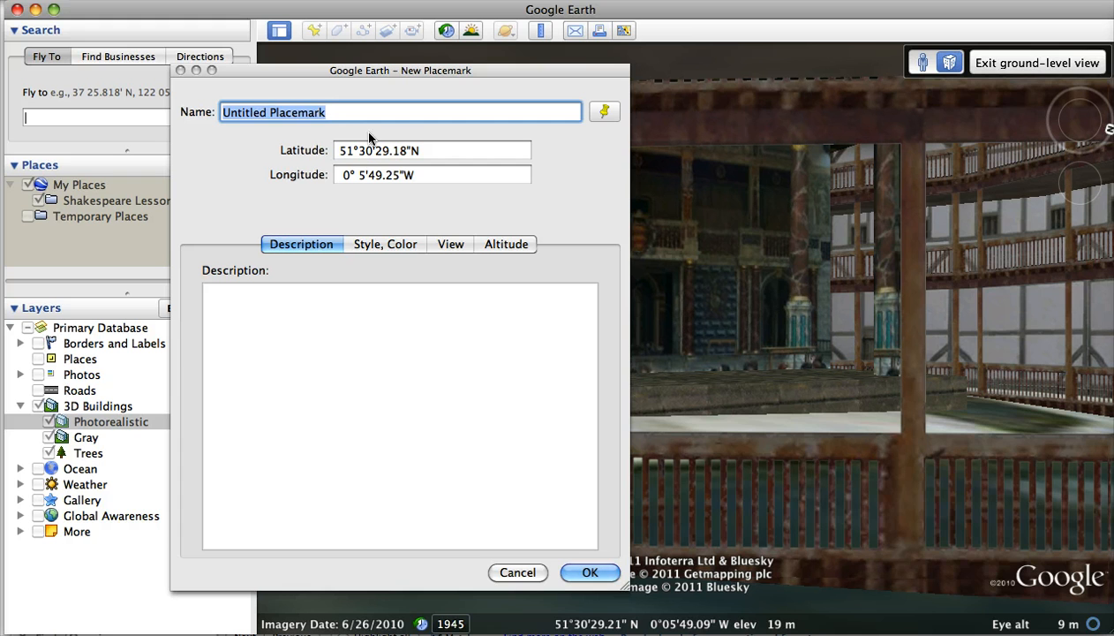
type("Clobe Thea")
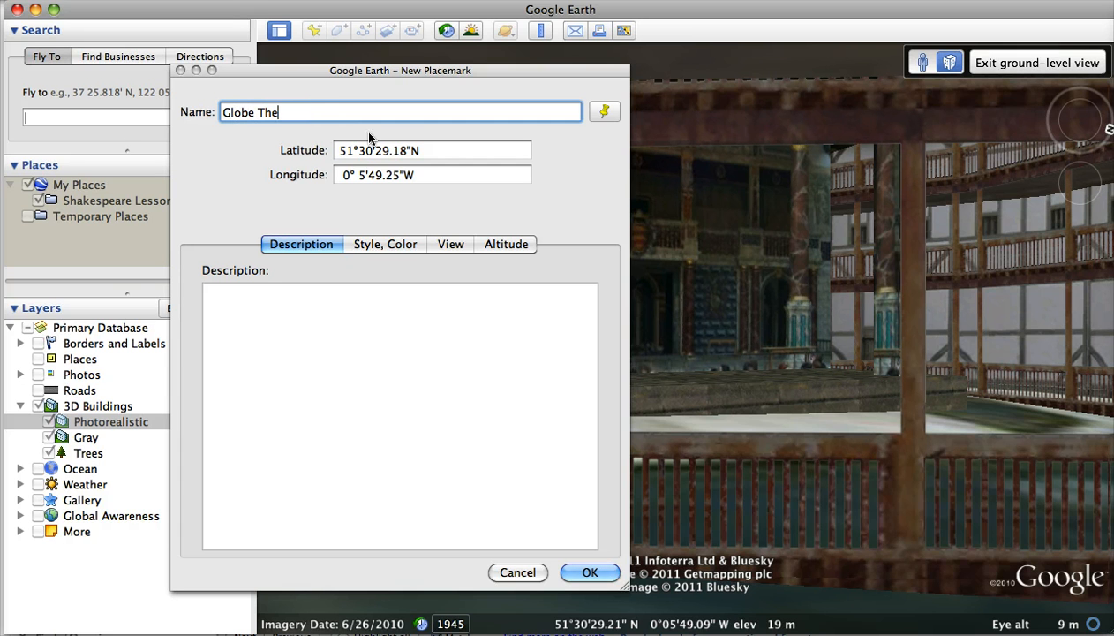
type("tre")
left_click(207, 294)
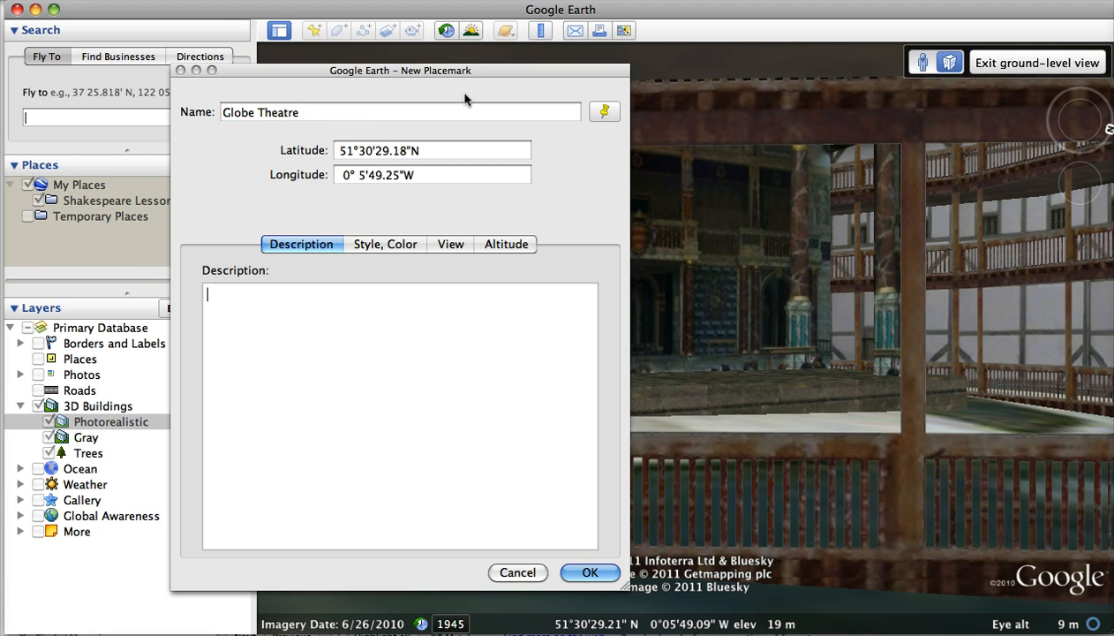
left_click_drag(466, 86, 346, 82)
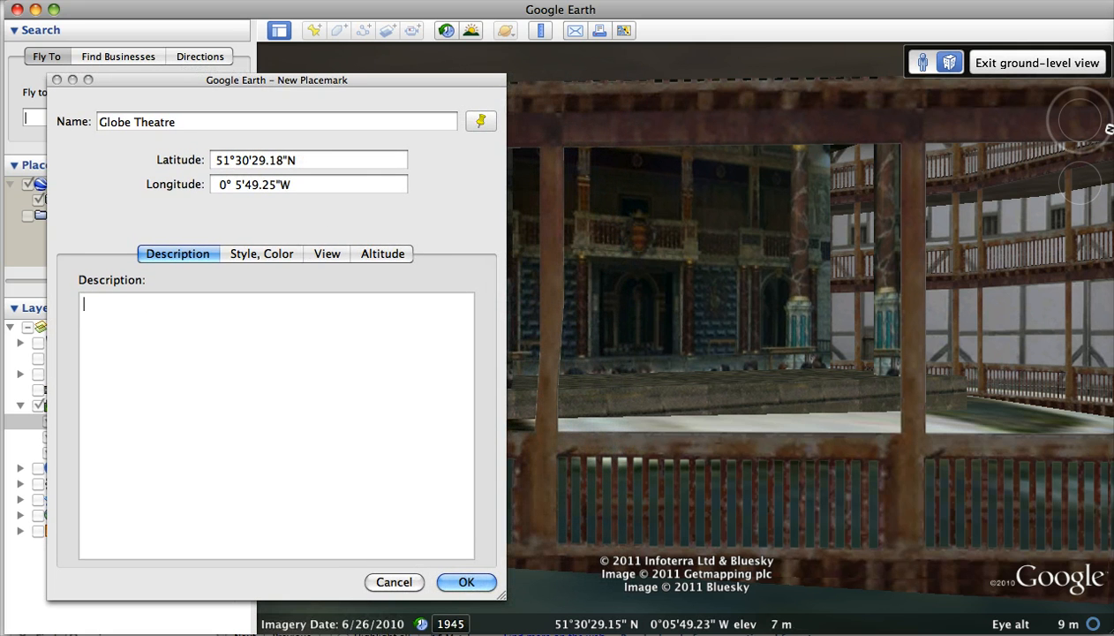
Step: Review the Globe Theatre placemark's view settings and icon choices, keep the yellow pushpin, and save the placemark
left_click(328, 253)
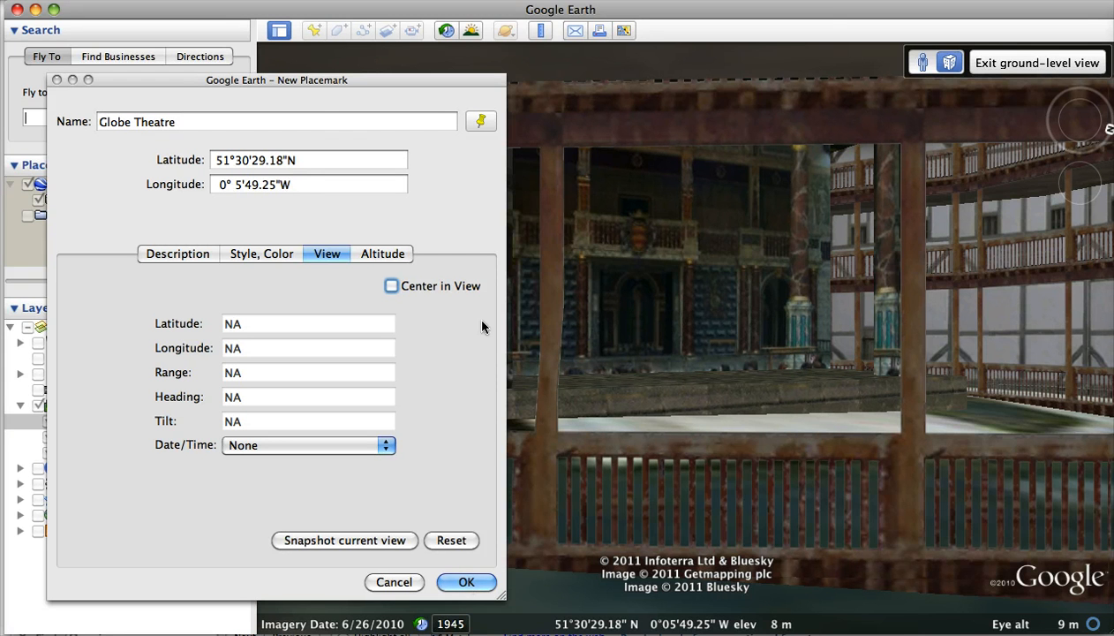
left_click(482, 123)
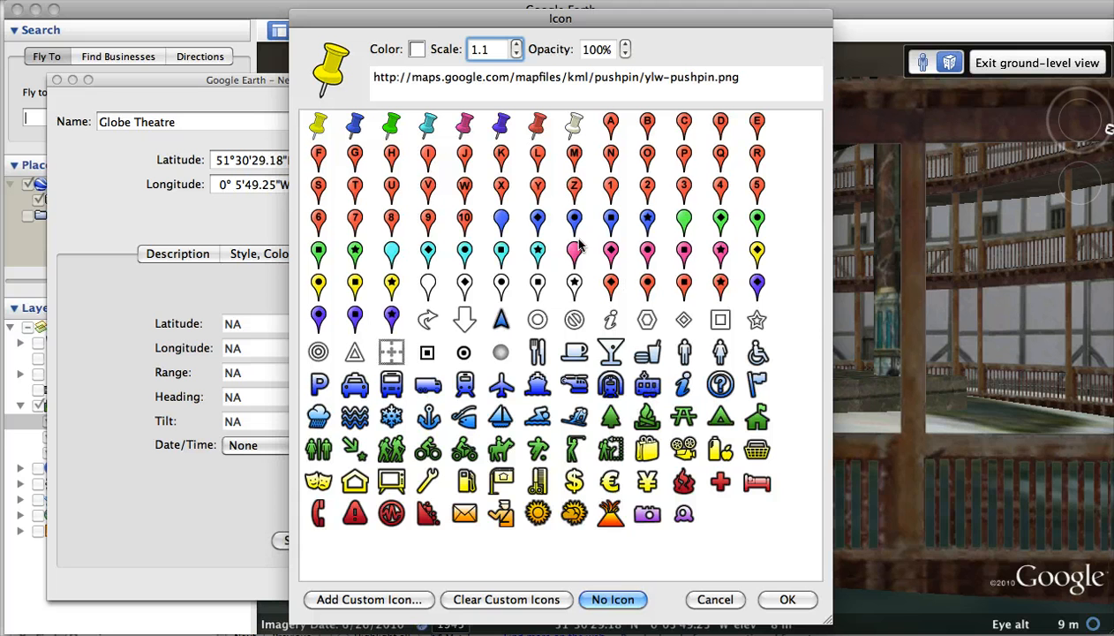
left_click(714, 599)
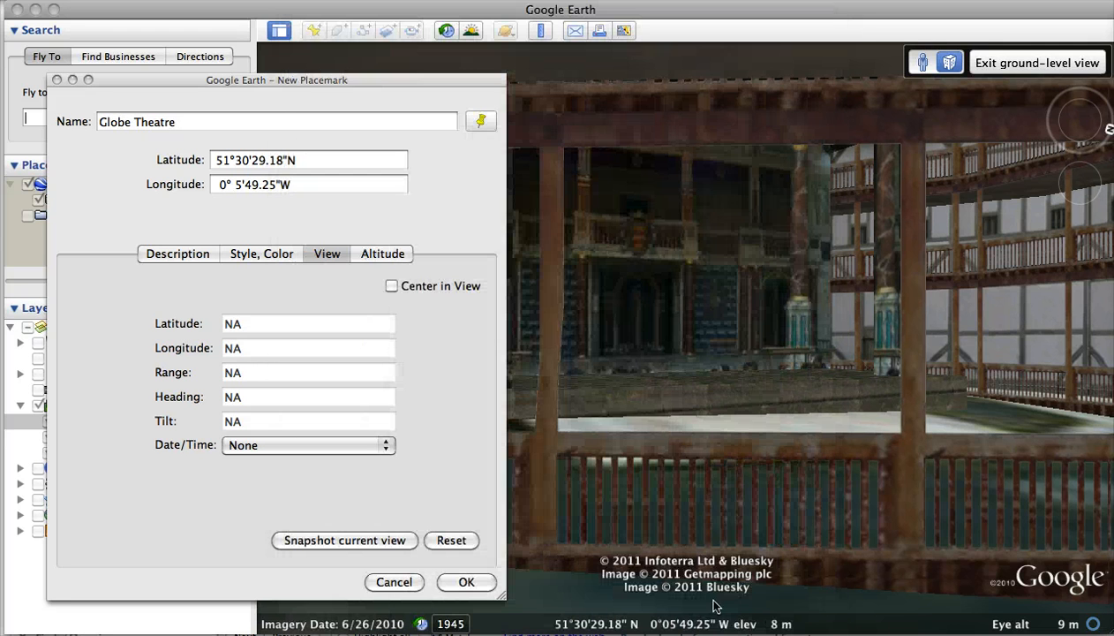
left_click(467, 583)
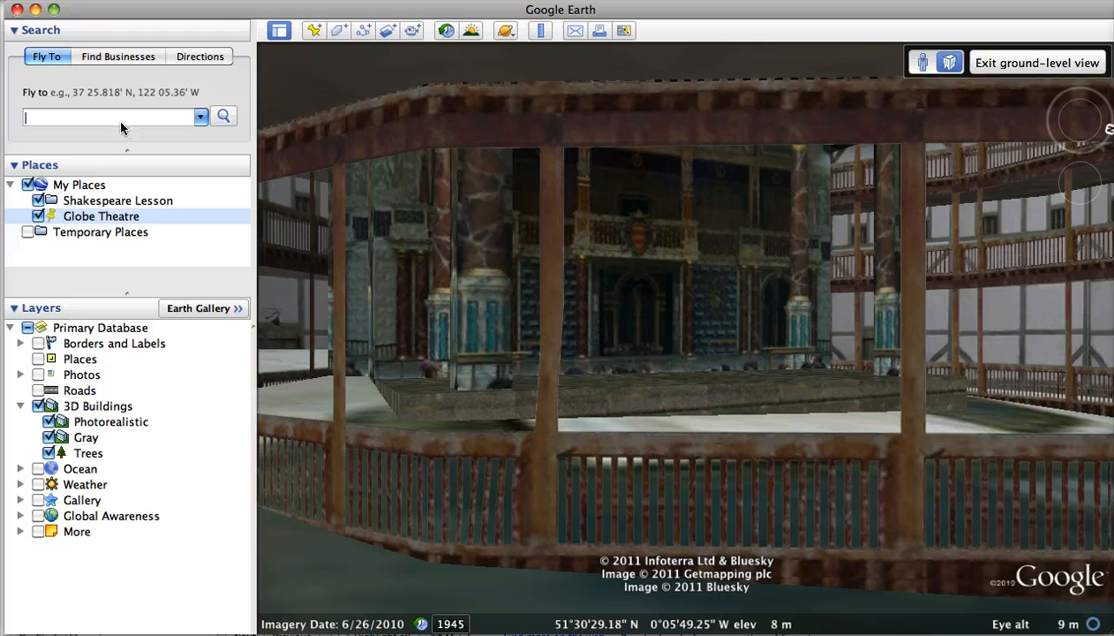
Step: Fly to agincourt, france and start a new placemark there with the plain green marker icon
type("agincourt, france")
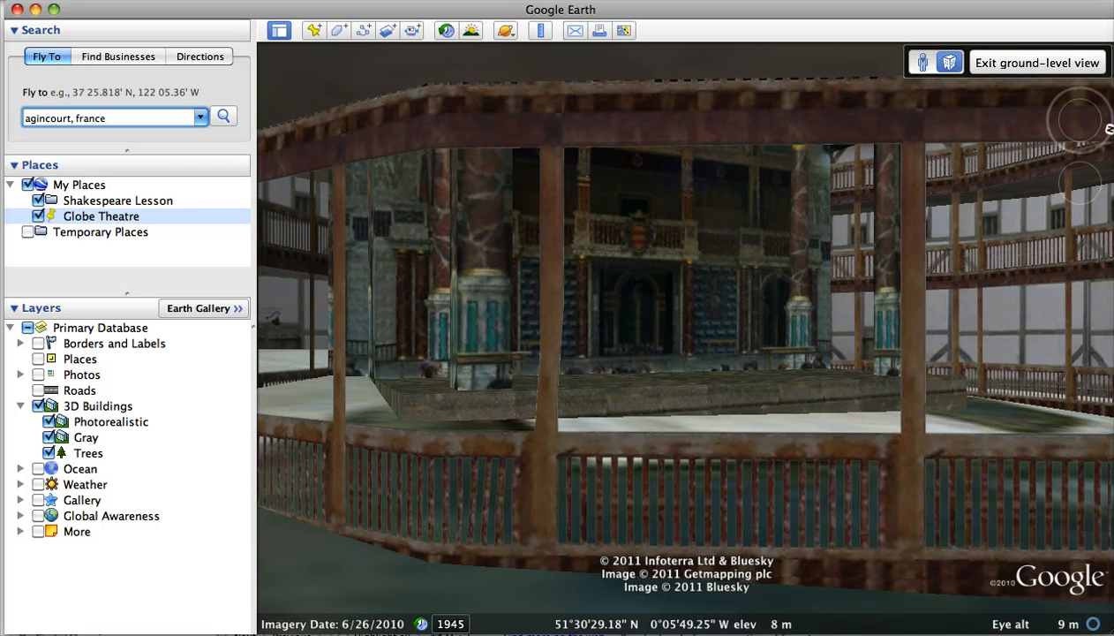
key("Return")
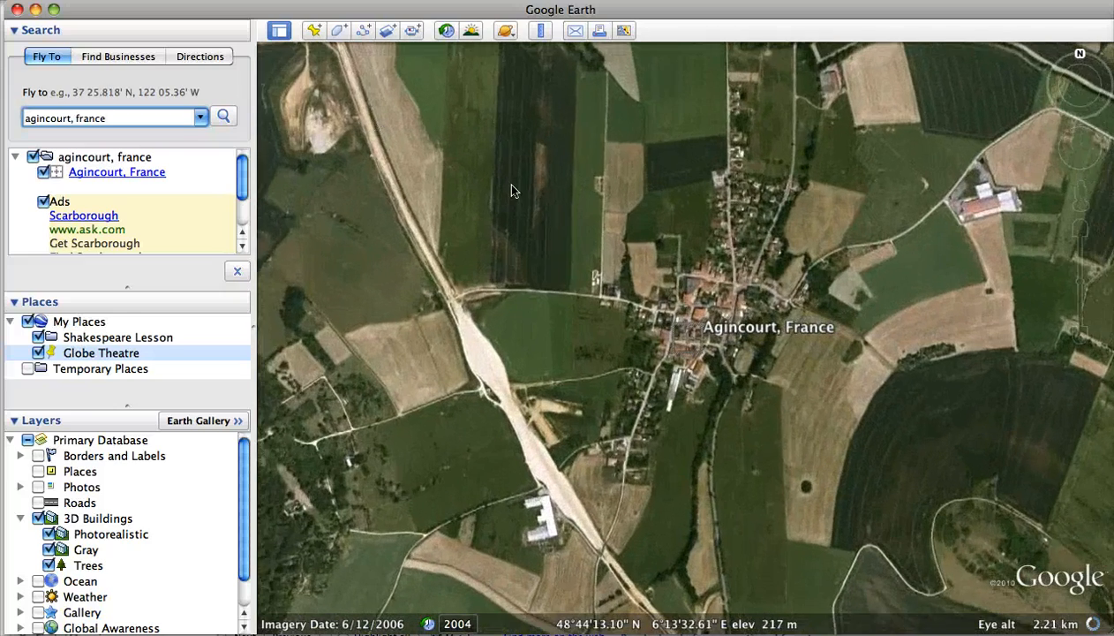
left_click(315, 31)
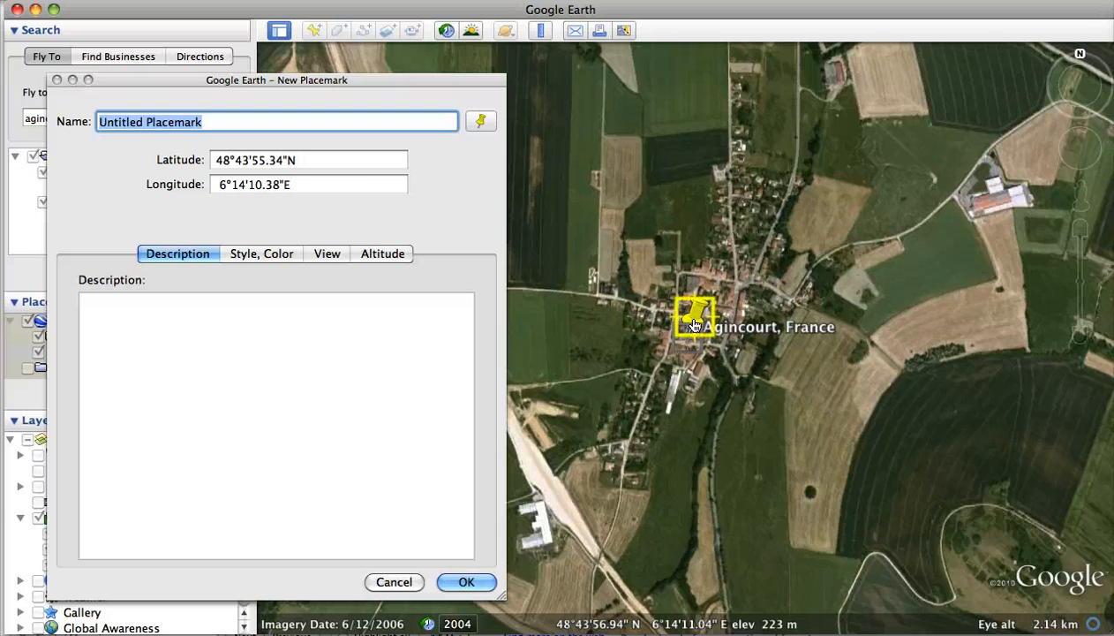
left_click(480, 121)
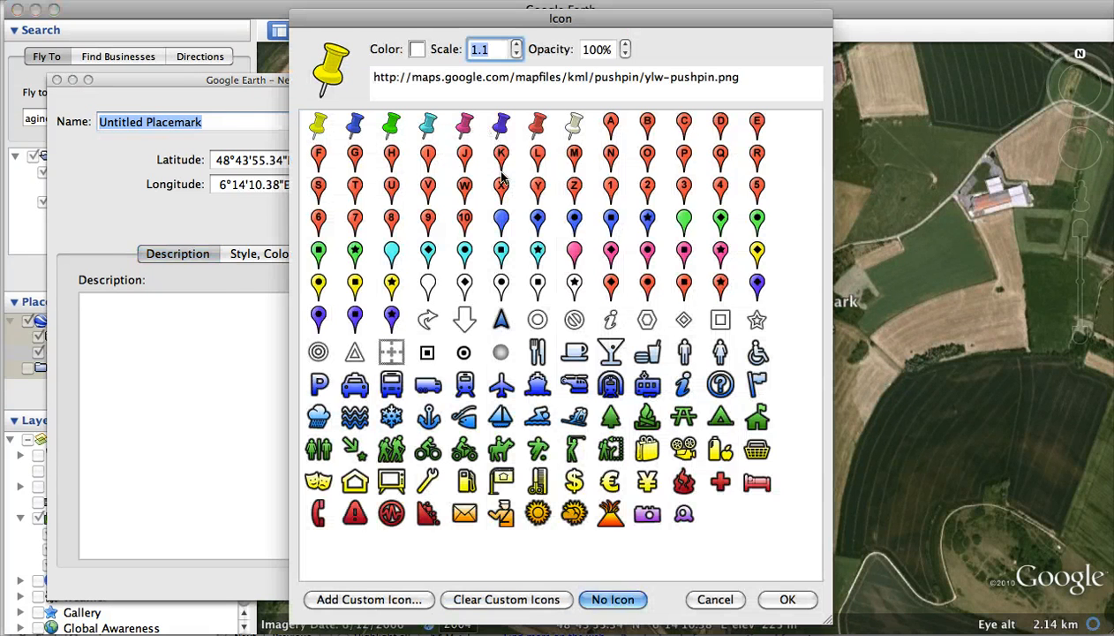
left_click(682, 220)
left_click(788, 599)
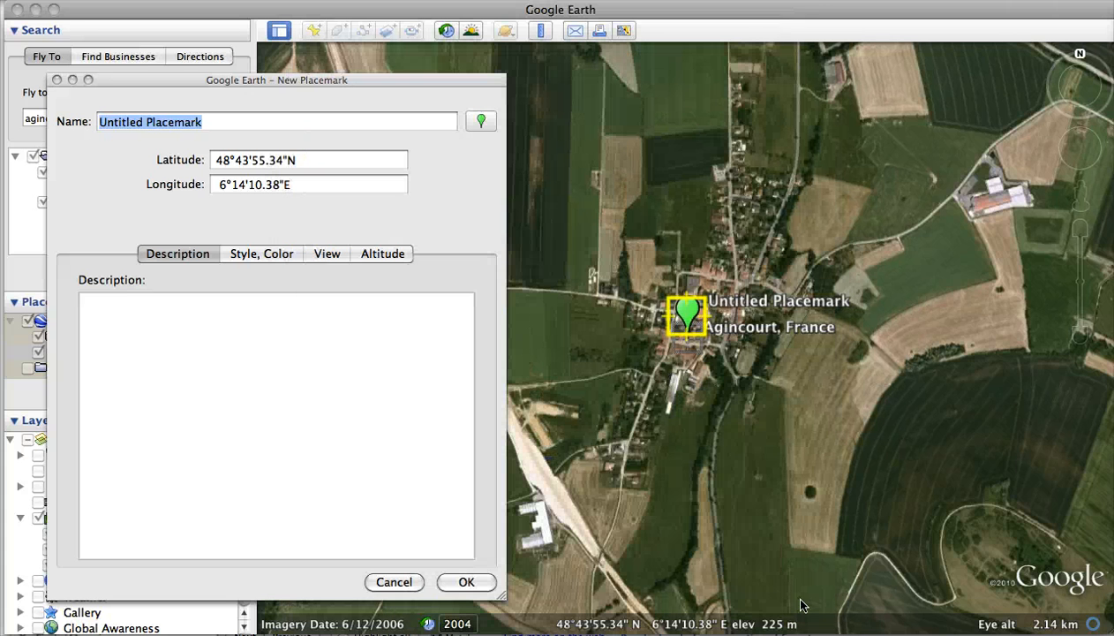
Step: Store the current view in the new placemark and name it Battle of Agincourt
left_click(329, 254)
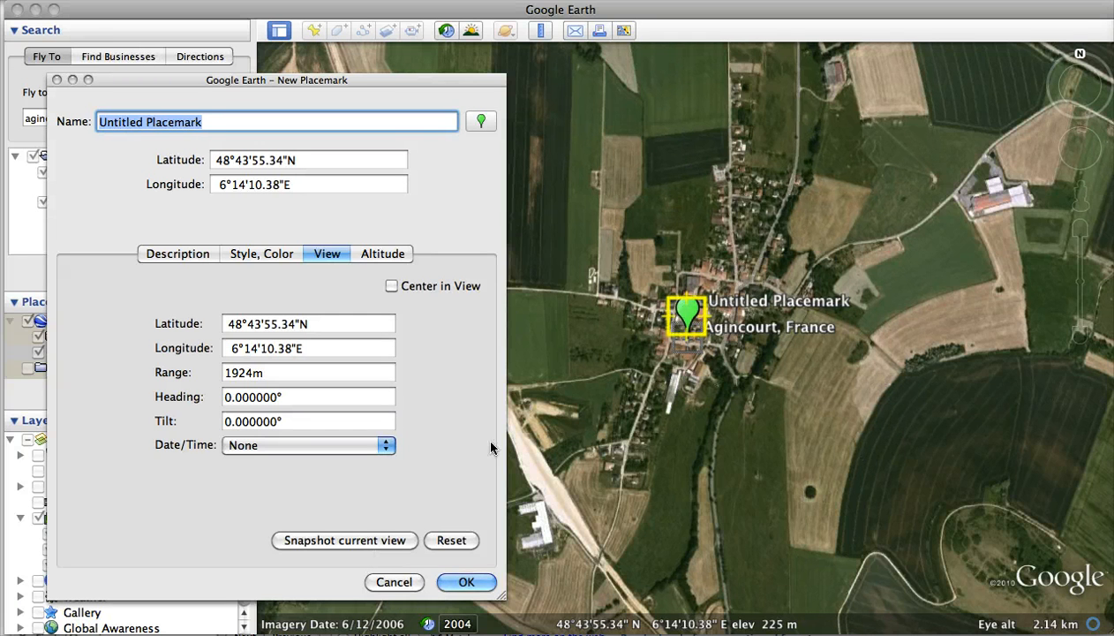
left_click(369, 540)
key("Right")
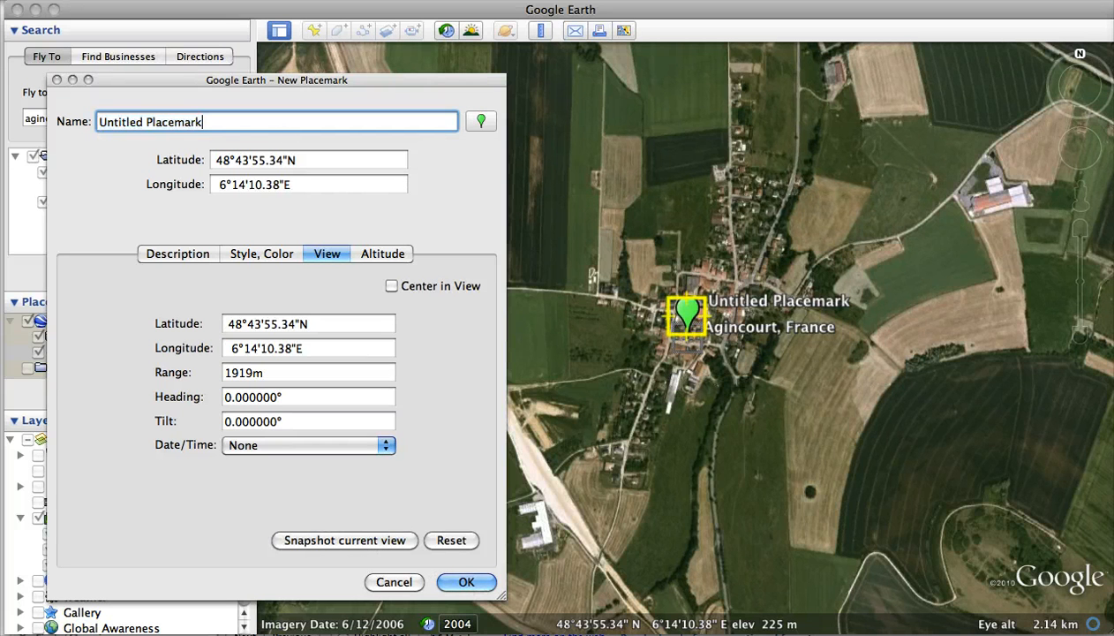
key("super+a")
type("B")
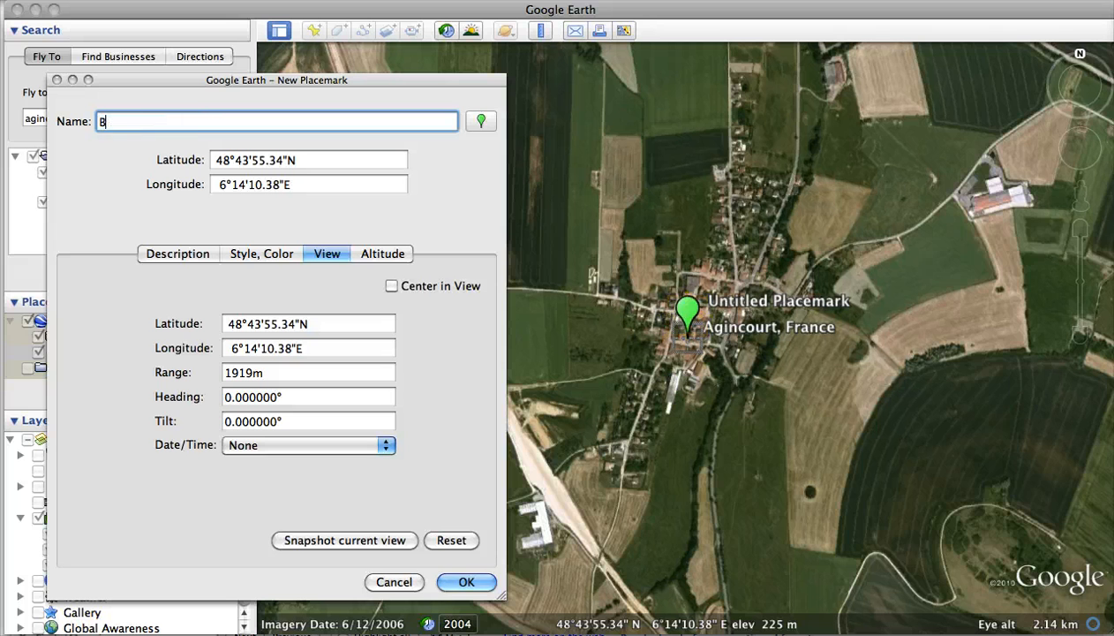
type("tattle of Agincourt")
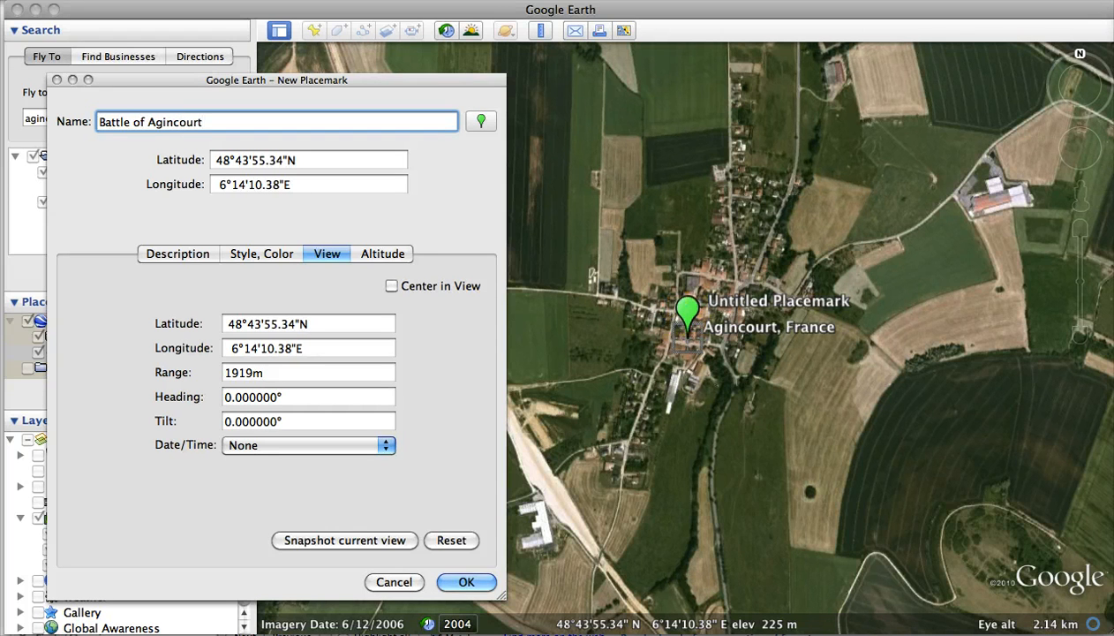
Step: Give the placemark the description "This is the famous battle that Henry V won." and save it
left_click(177, 255)
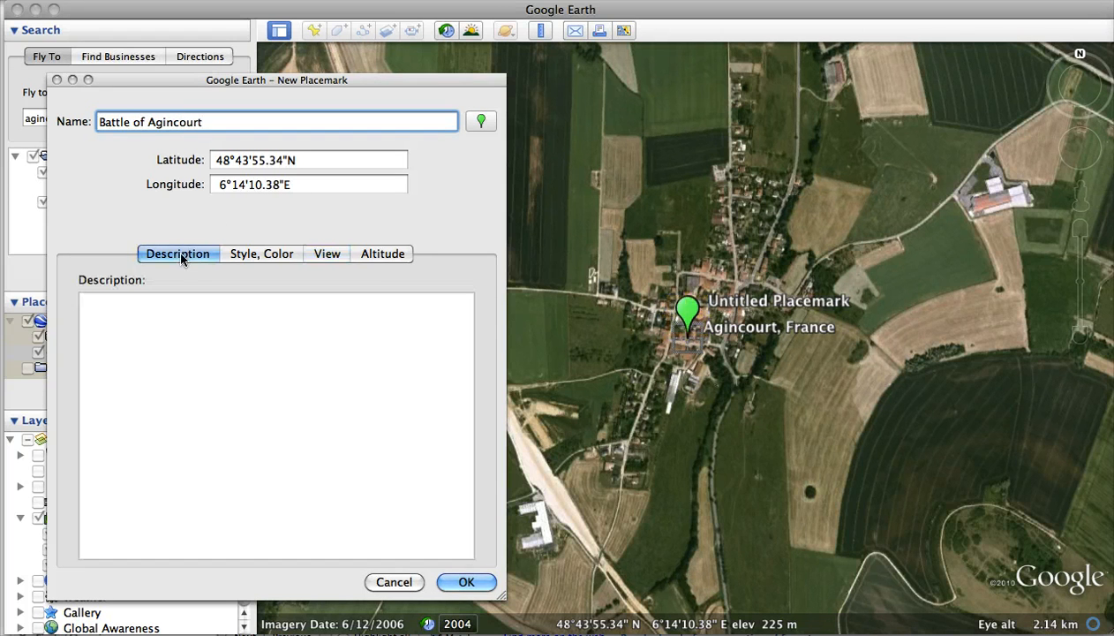
left_click(84, 303)
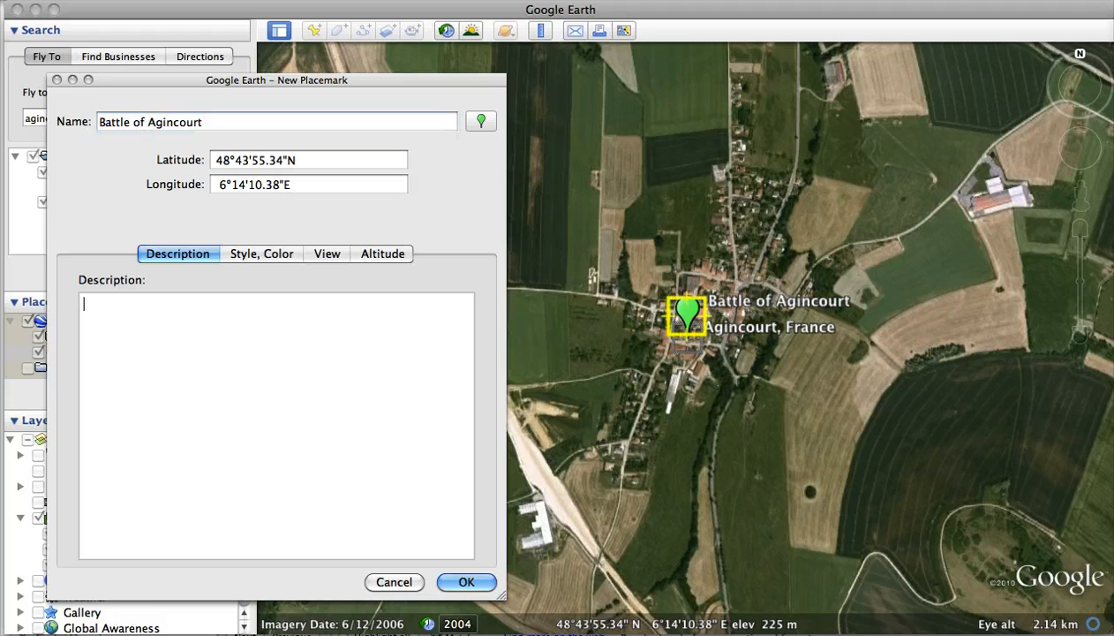
type("This is the famous")
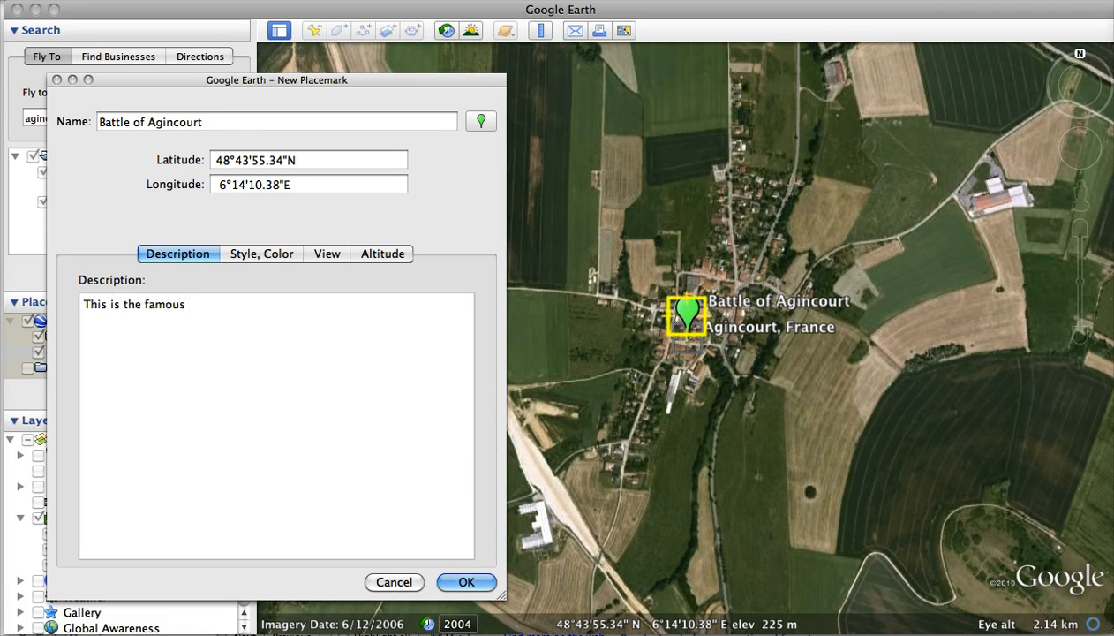
type(" battle that")
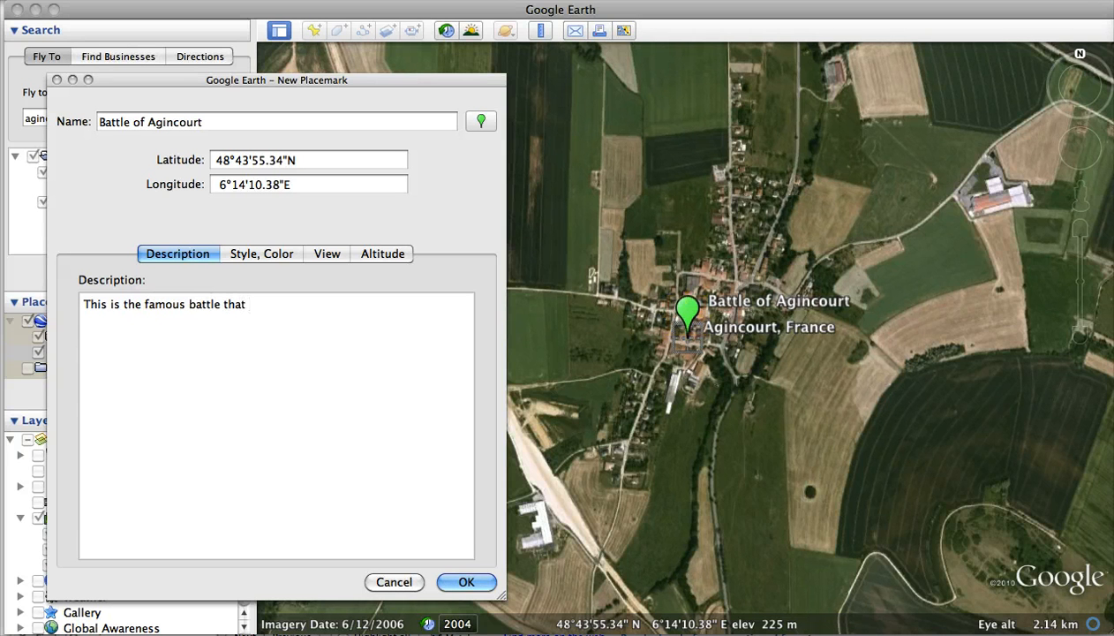
type(" Henry V won.")
left_click(468, 583)
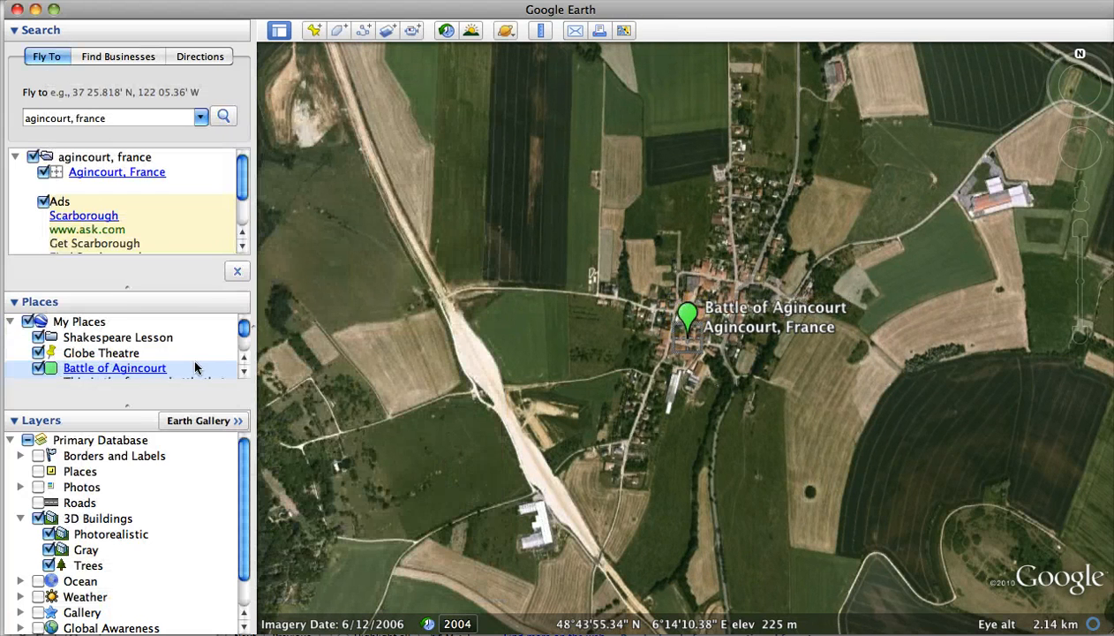
Step: Move the Globe Theatre and Battle of Agincourt placemarks into the Shakespeare Lesson folder and enlarge the Places area to show its contents
left_click(245, 374)
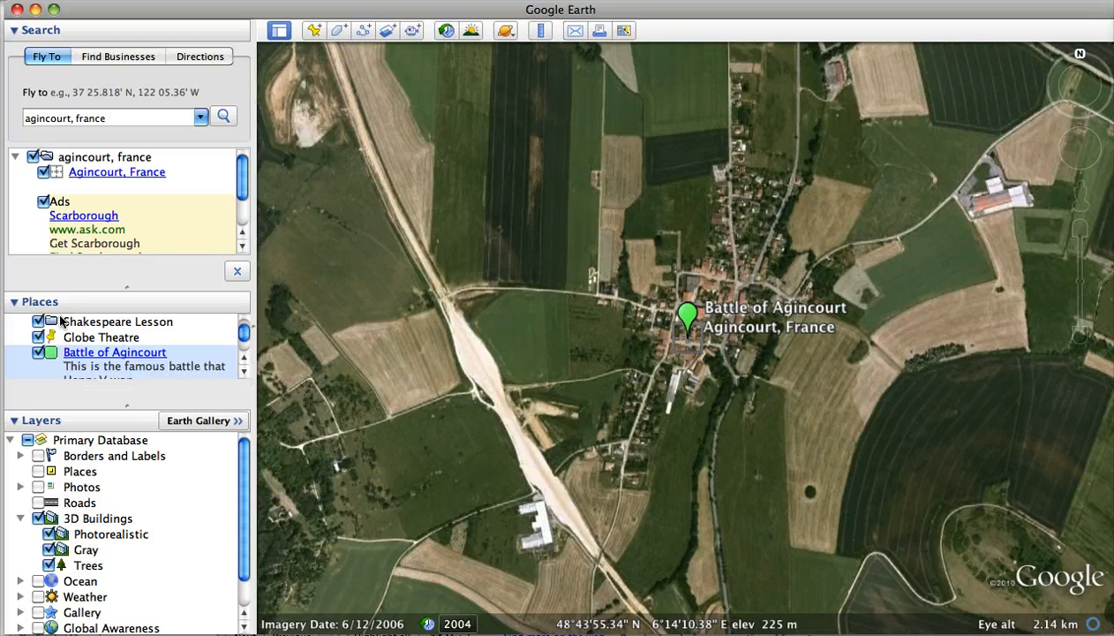
left_click(79, 339)
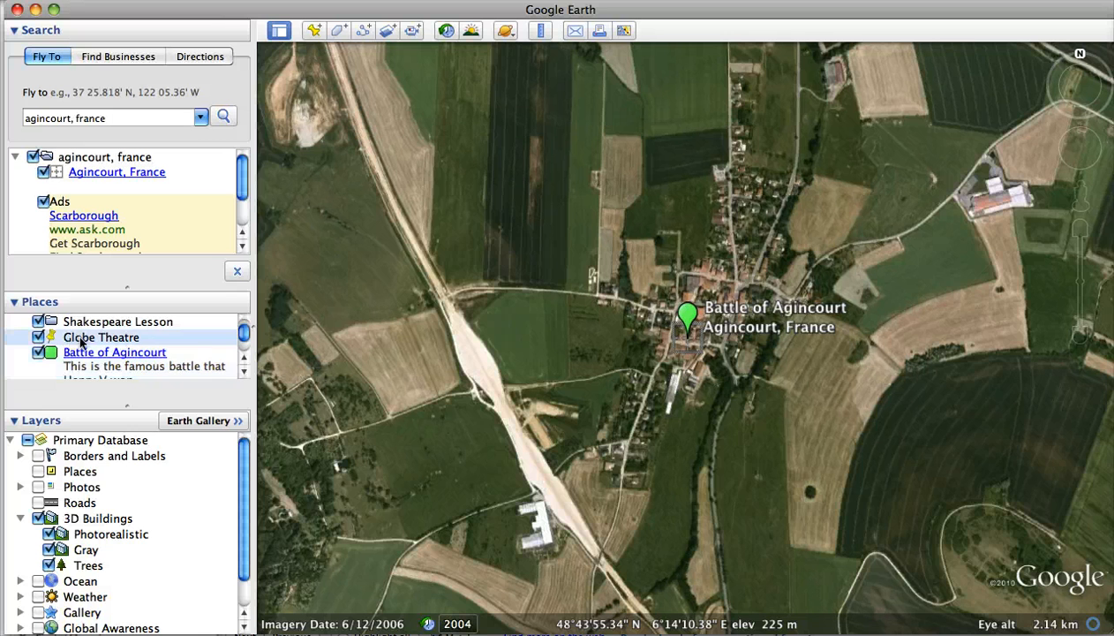
mouse_move(83, 343)
left_mouse_down()
mouse_move(84, 318)
mouse_move(86, 339)
mouse_move(50, 355)
mouse_move(86, 325)
mouse_move(83, 340)
left_mouse_up()
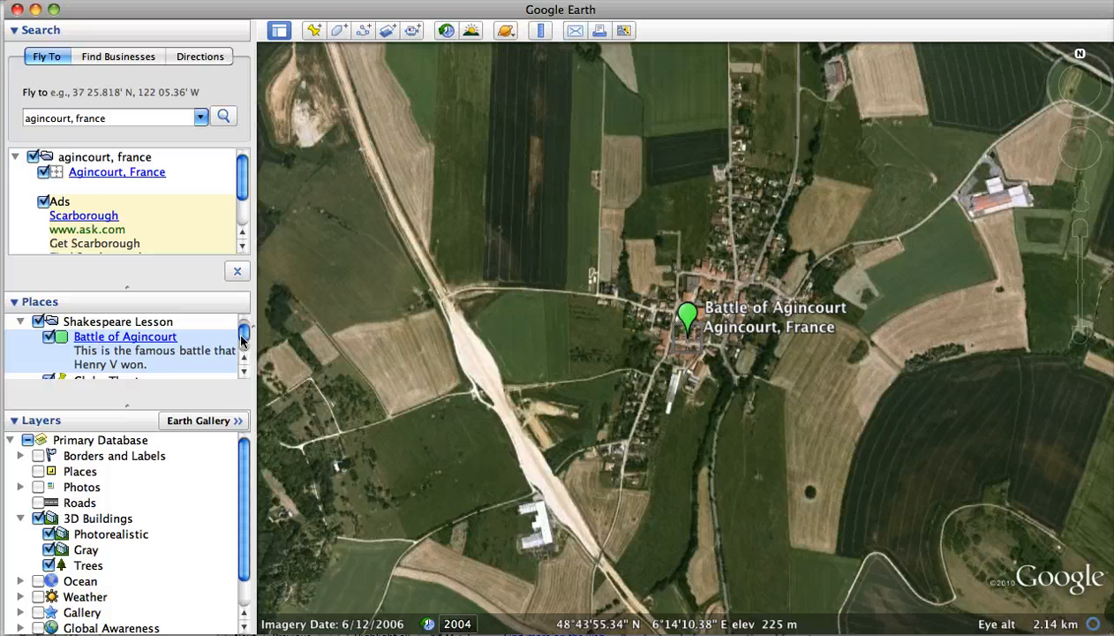
left_click_drag(126, 405, 125, 520)
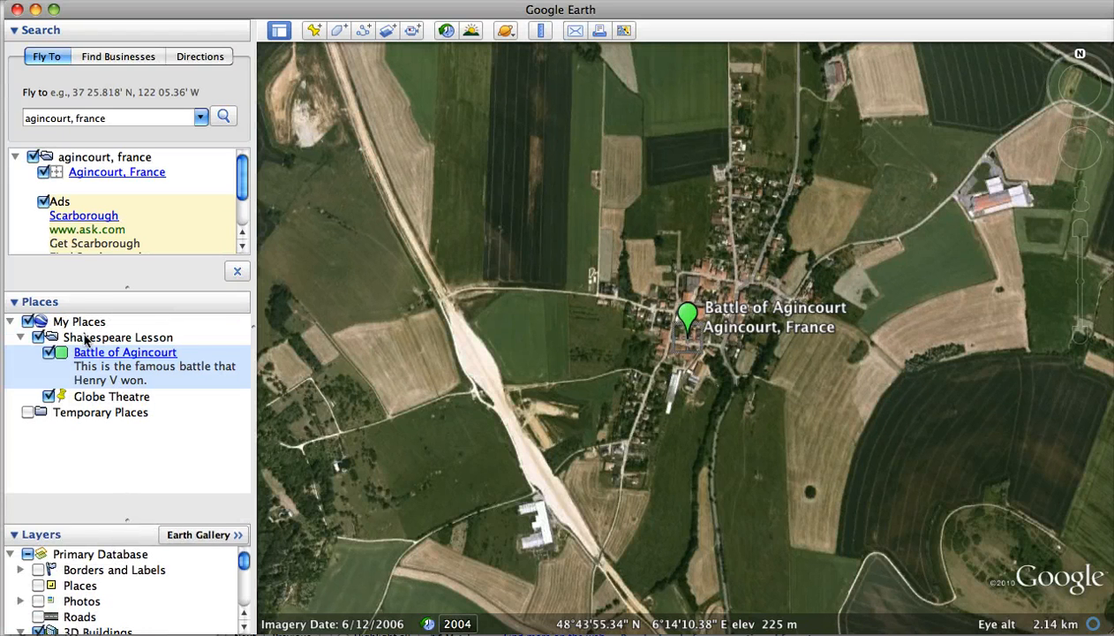
Step: Save the Shakespeare Lesson folder to the Desktop as Shakespeare Lesson.kmz in Kmz format
left_click(85, 340)
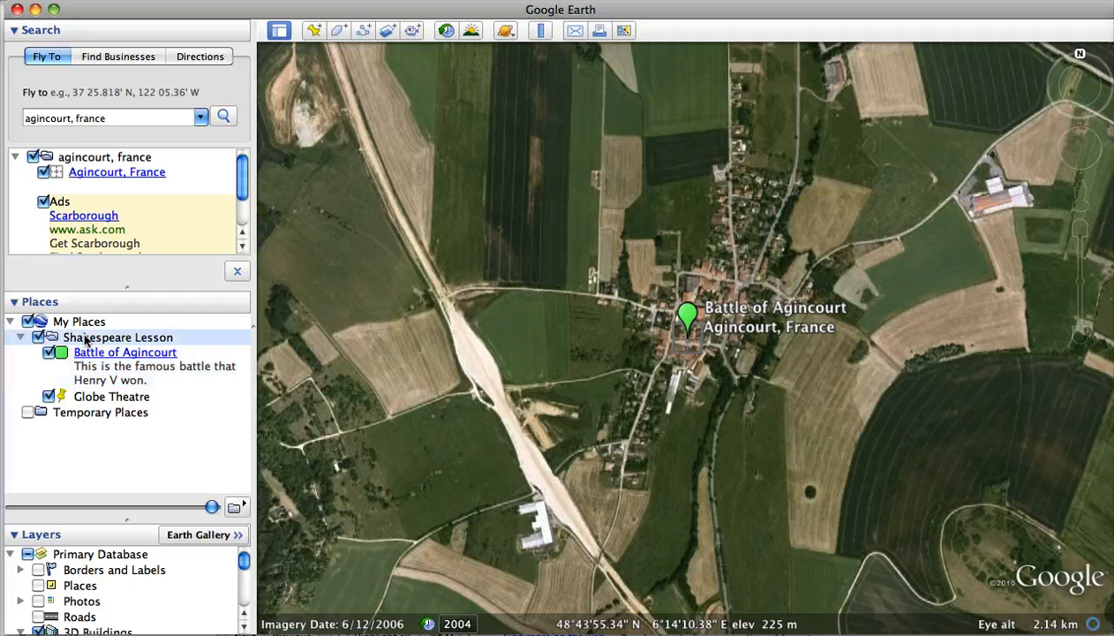
right_click(85, 340)
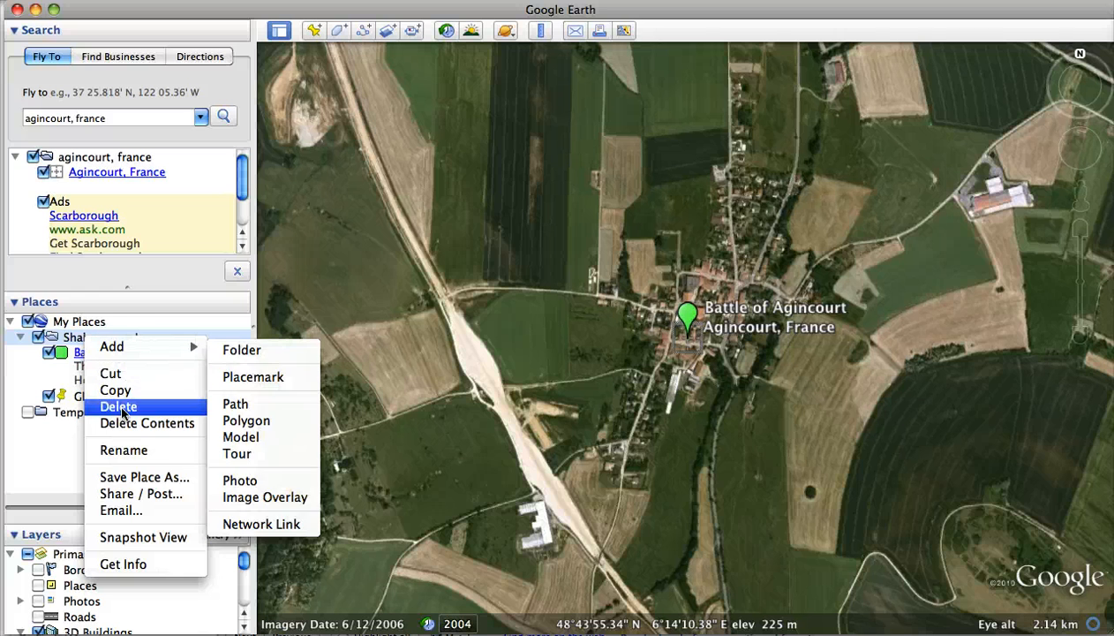
left_click(135, 477)
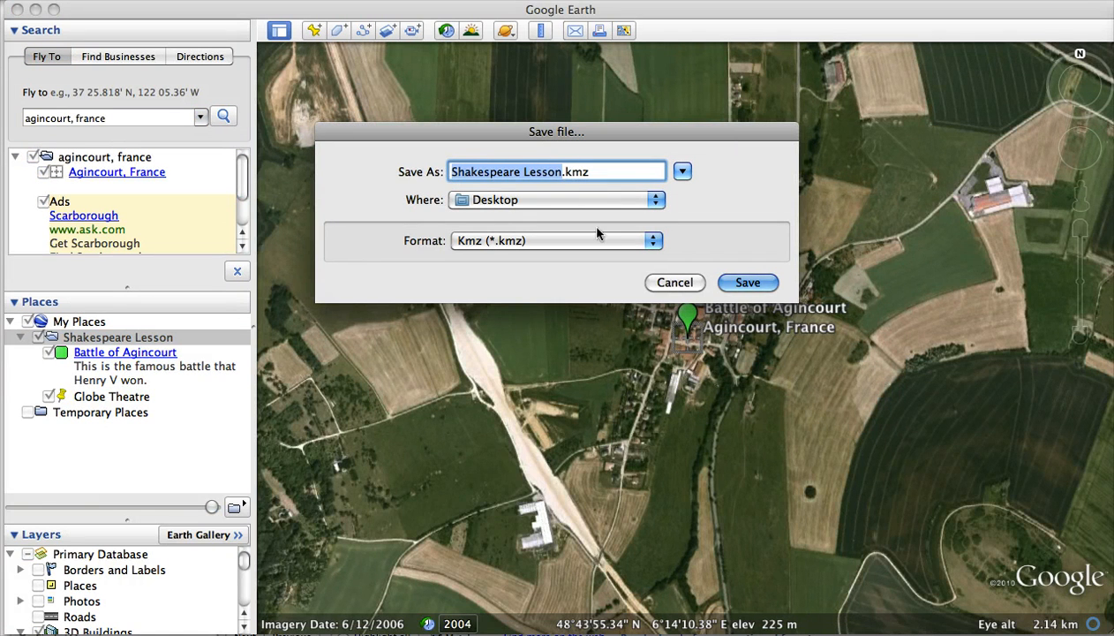
left_click(751, 283)
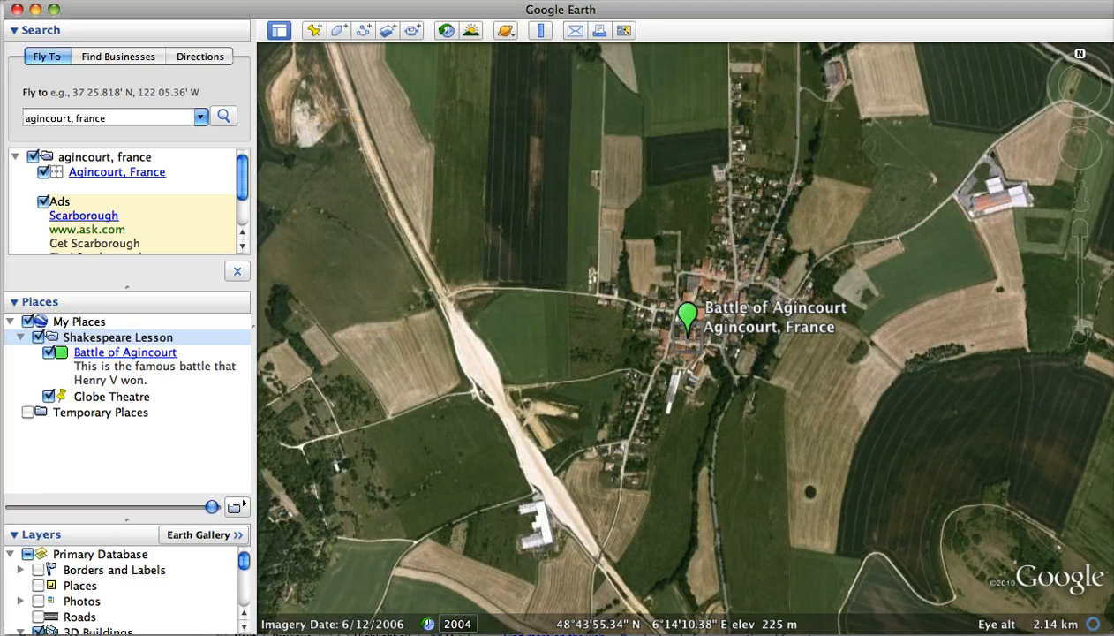
Step: Show the desktop and open the saved Shakespeare Lesson.kmz file in Google Earth
key("F11")
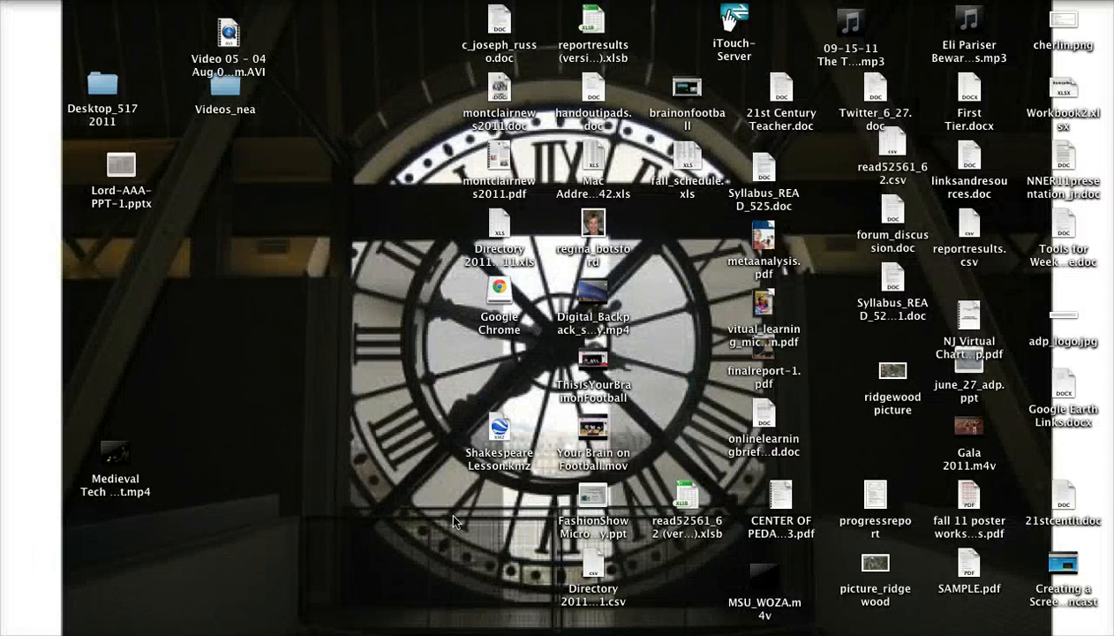
left_click(500, 433)
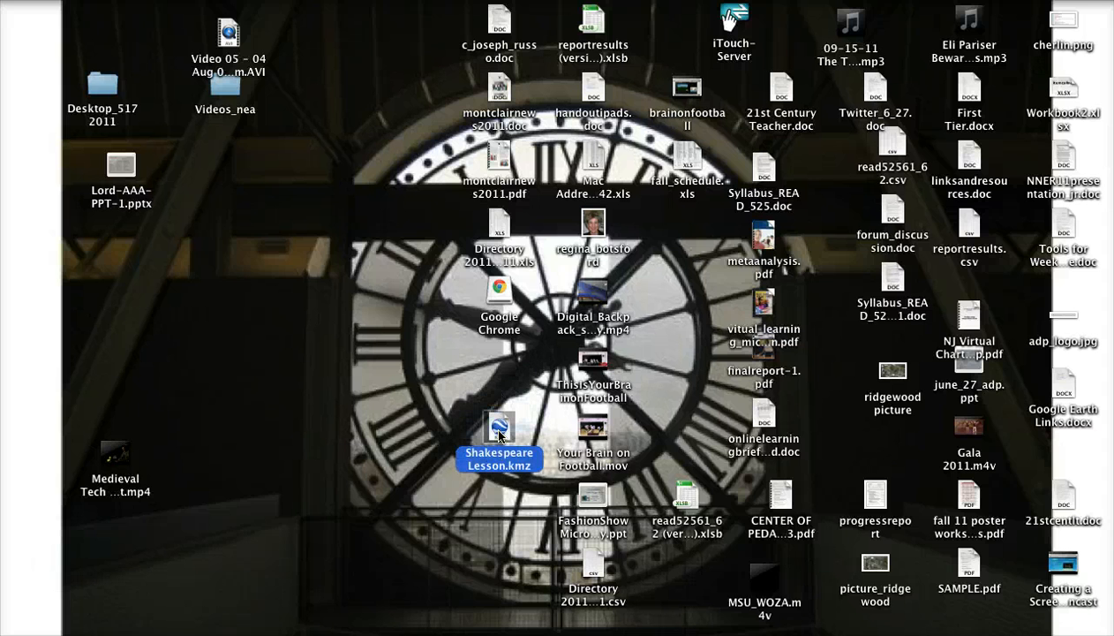
double_click(499, 432)
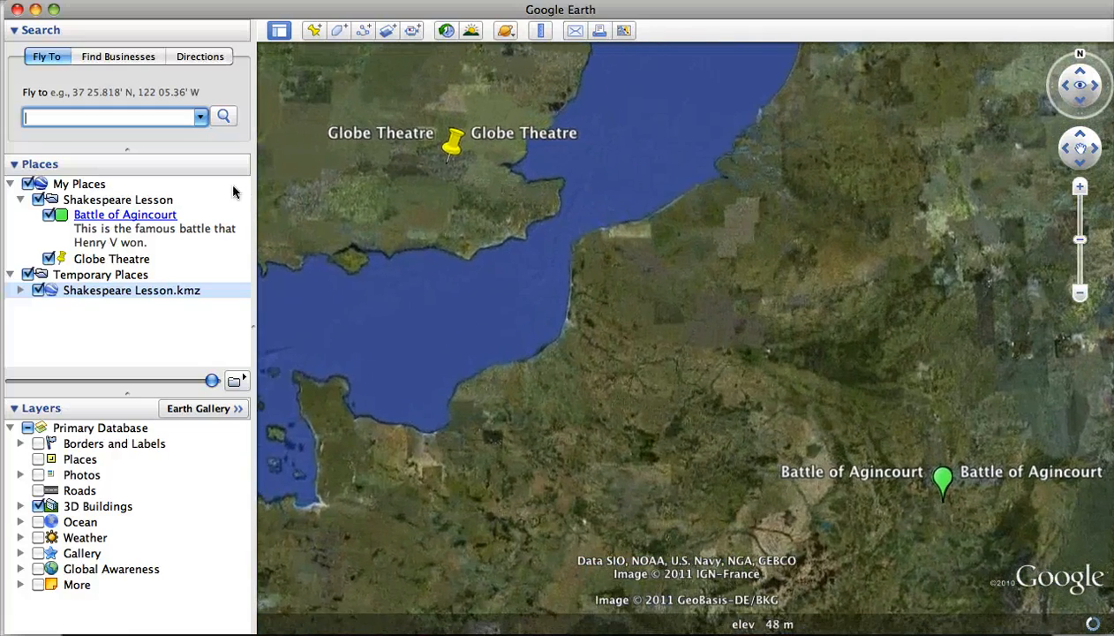
Step: Turn off the visibility of Temporary Places and play a tour of the Shakespeare Lesson folder in My Places
left_click(114, 201)
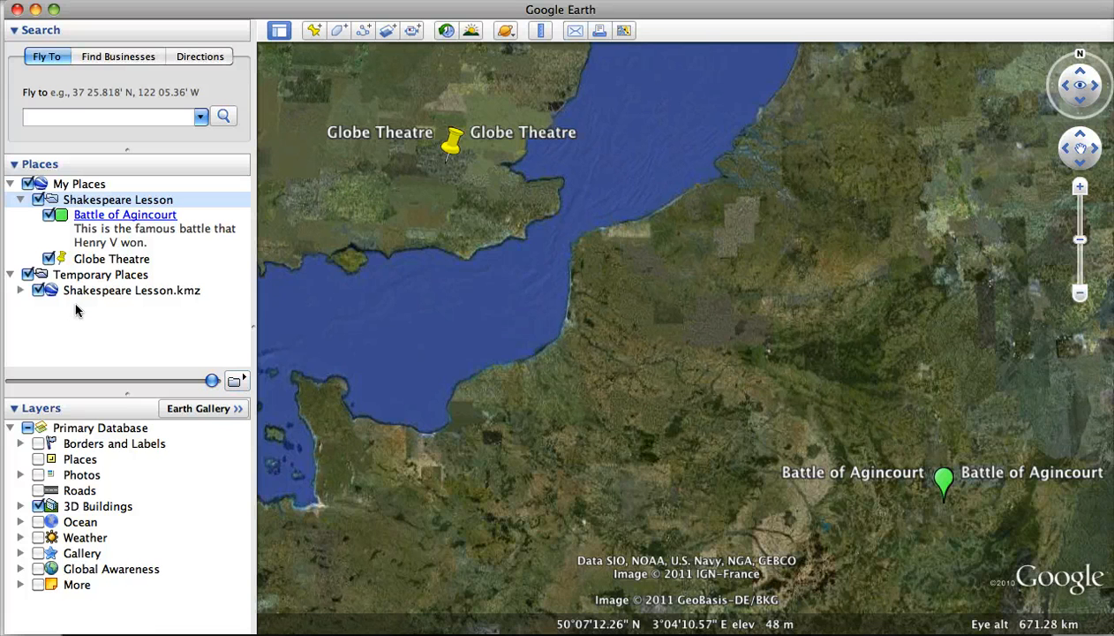
left_click(28, 274)
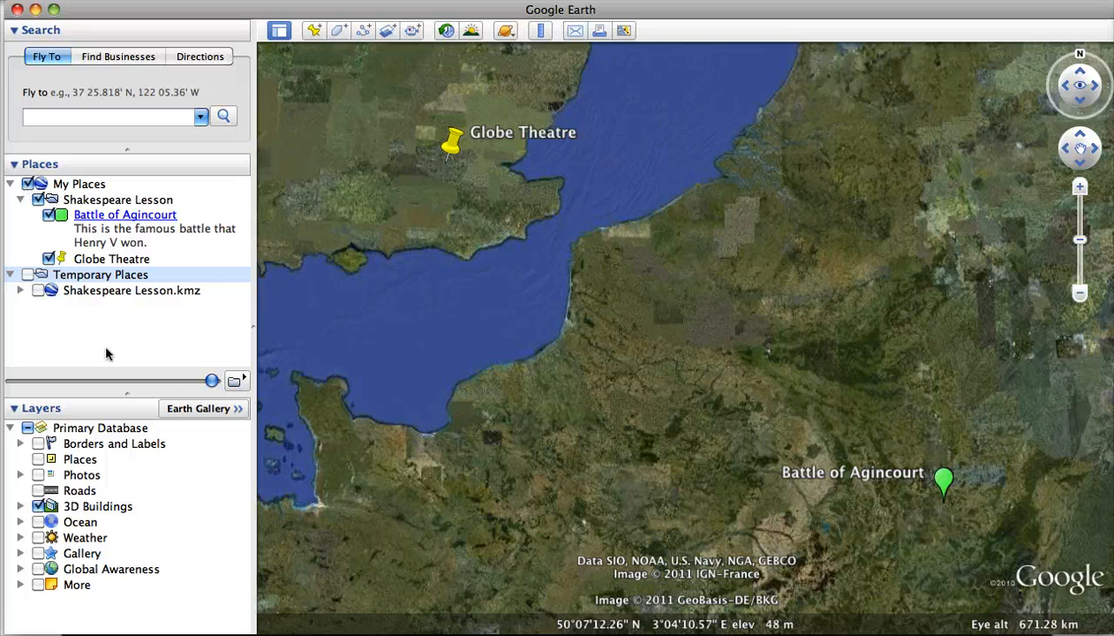
left_click(144, 204)
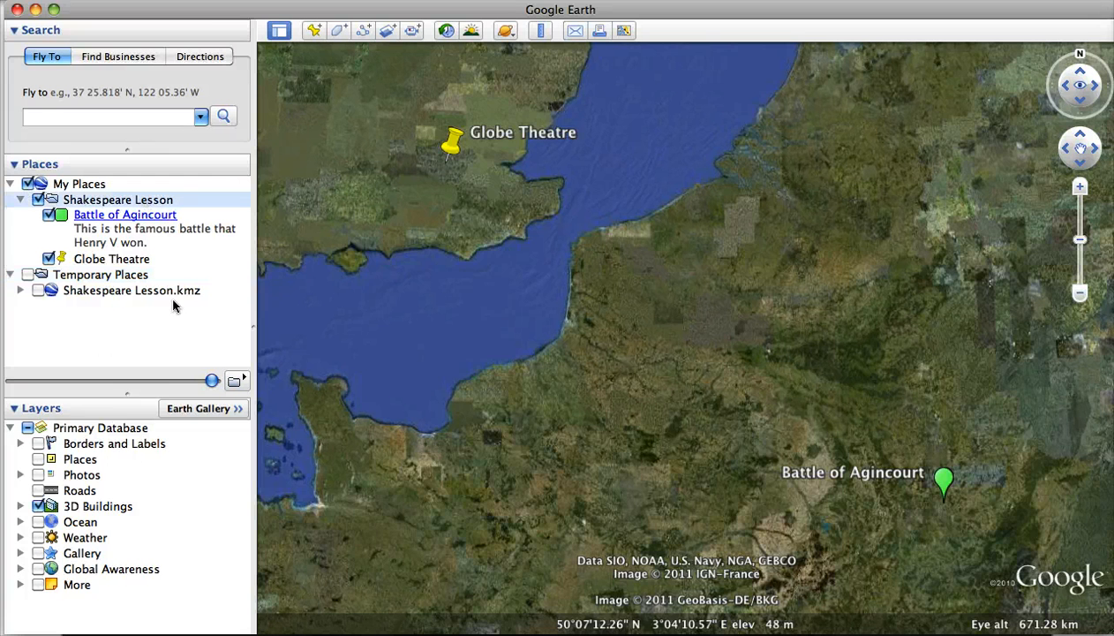
left_click(240, 385)
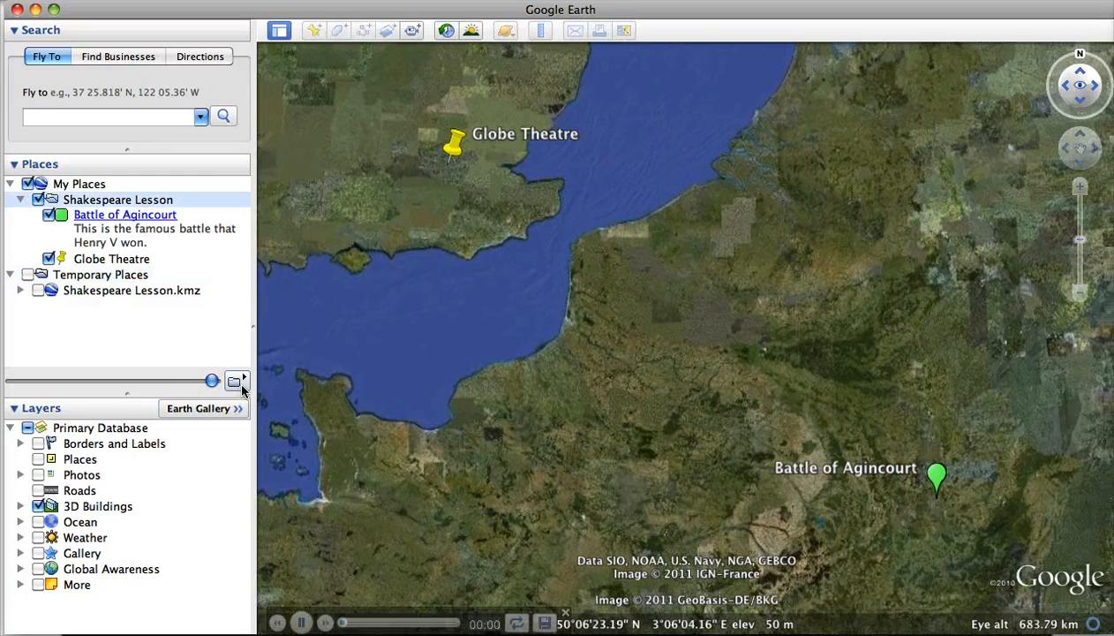